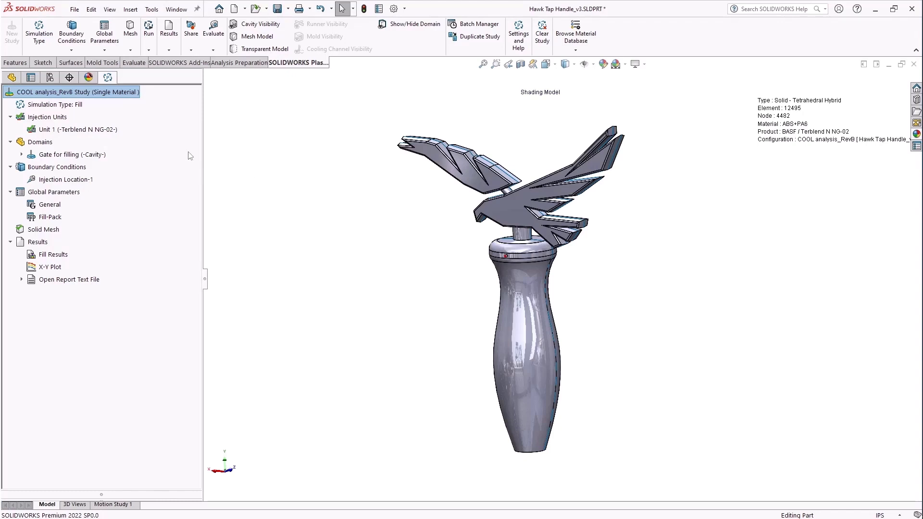
Open the fill results, play the Fill Time animation with the Results Adviser shown, and stop the playback.
right_click(55, 255)
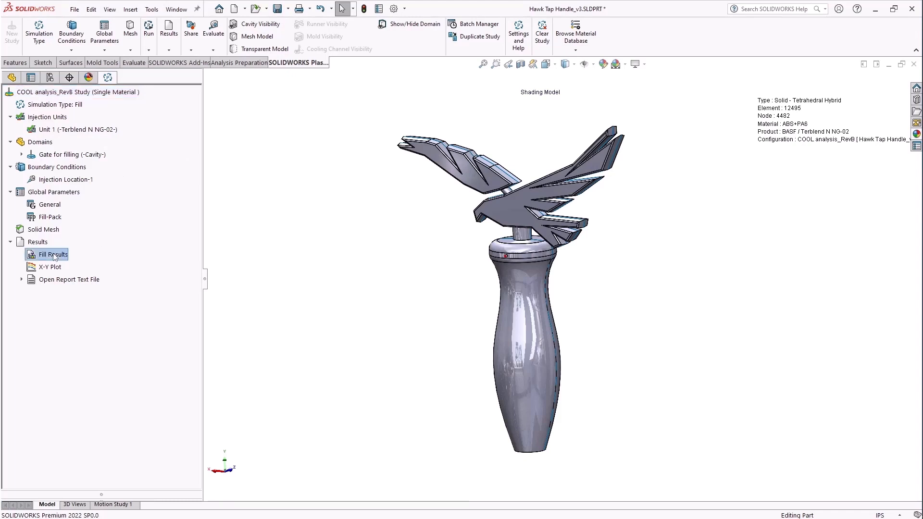
left_click(82, 260)
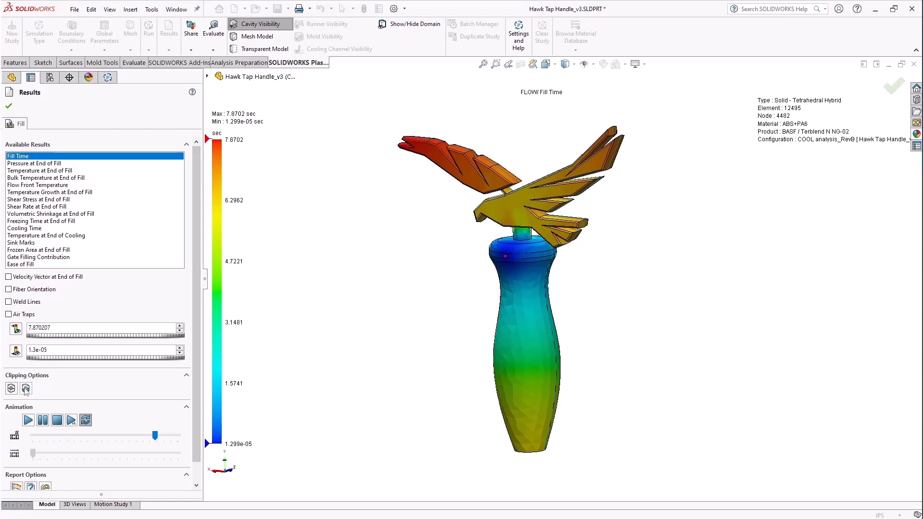
left_click(28, 420)
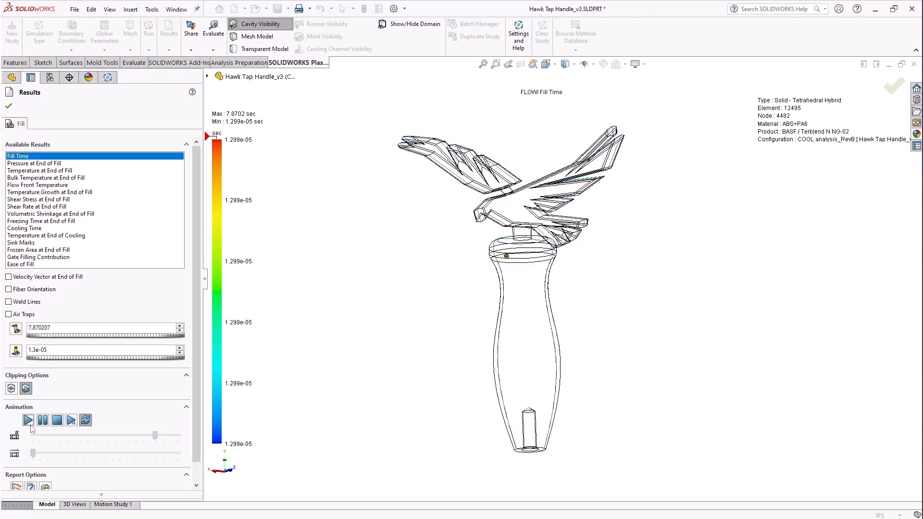
left_click(31, 487)
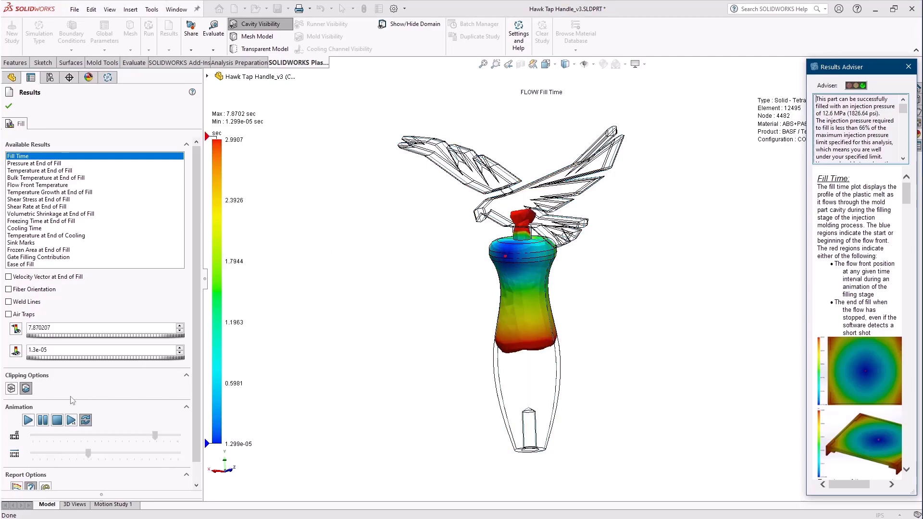
left_click(57, 421)
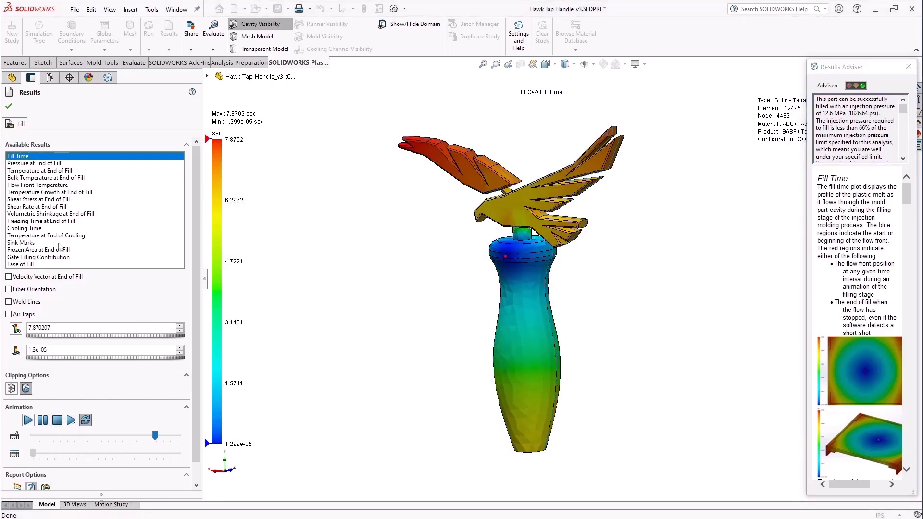
Review the Cooling Time plot and its adviser notes, and close the results.
left_click(31, 229)
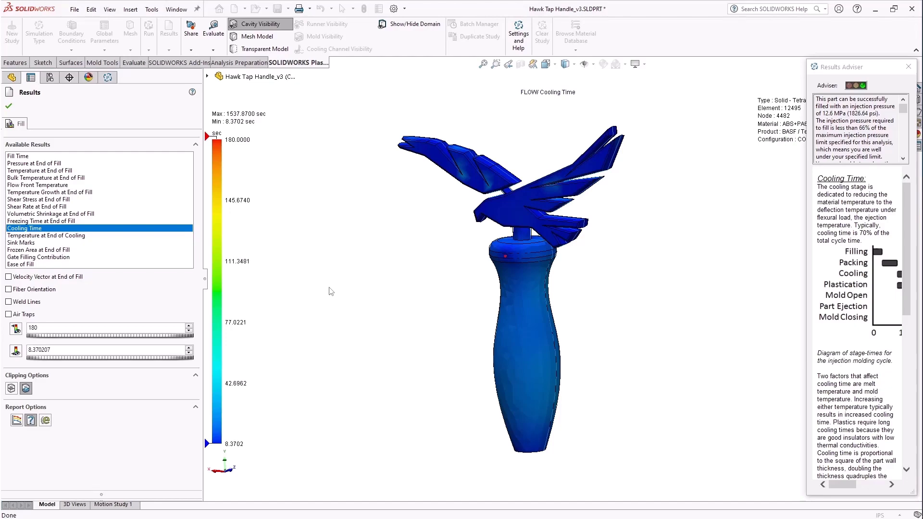
left_click(885, 70)
left_click(8, 106)
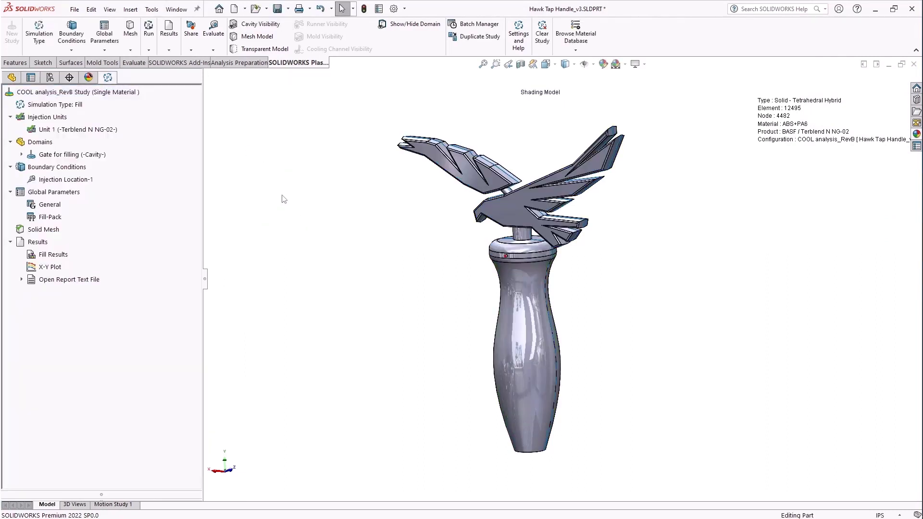
Change the study's simulation type to Cool + Fill and accept the deletion of unsupported settings.
right_click(52, 93)
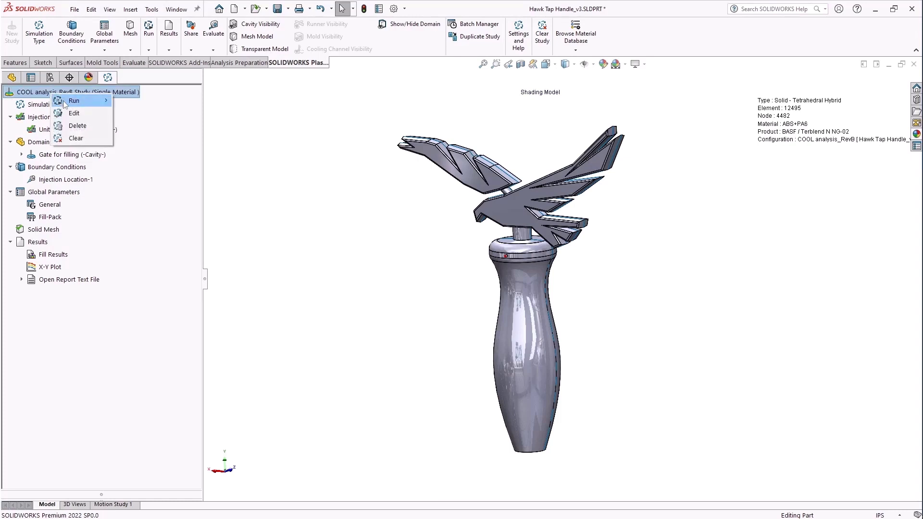
left_click(72, 114)
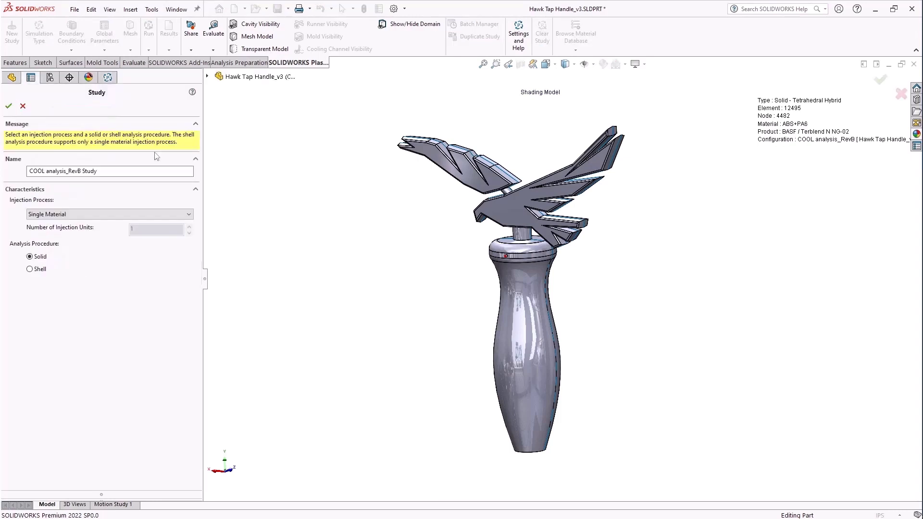
right_click(31, 105)
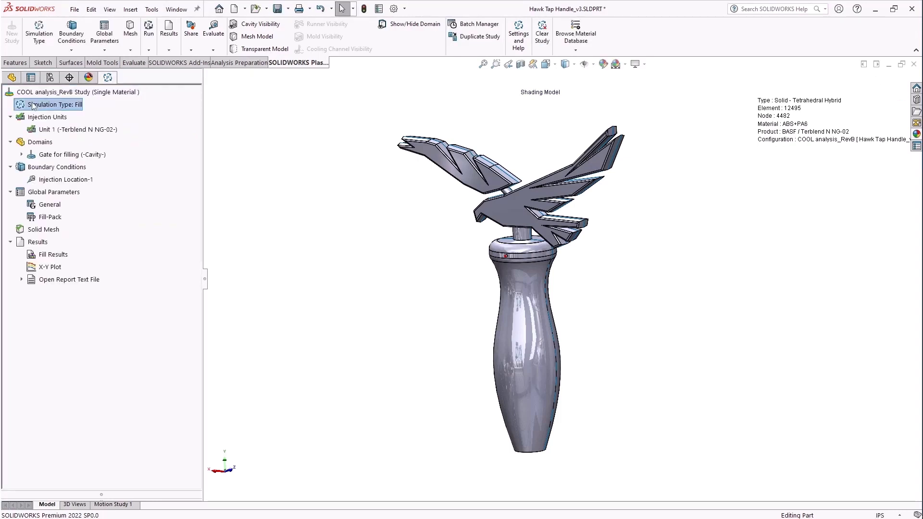
left_click(52, 108)
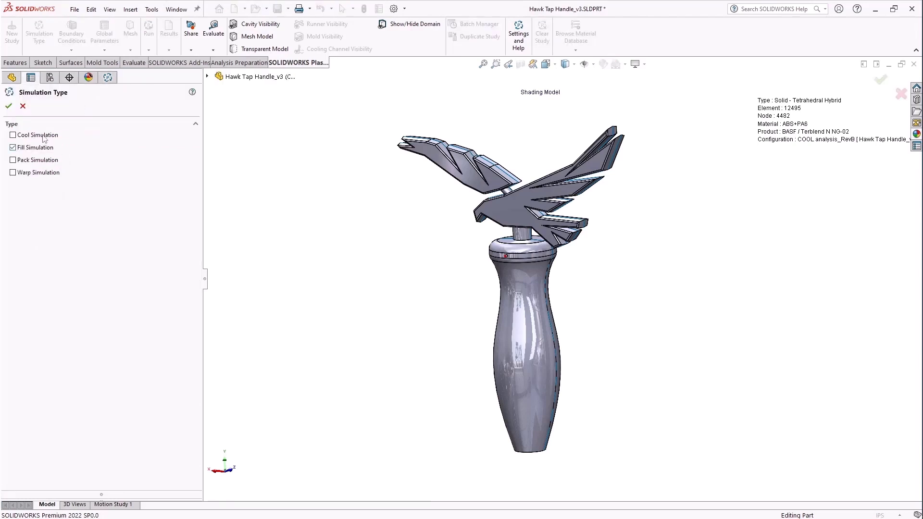
left_click(9, 106)
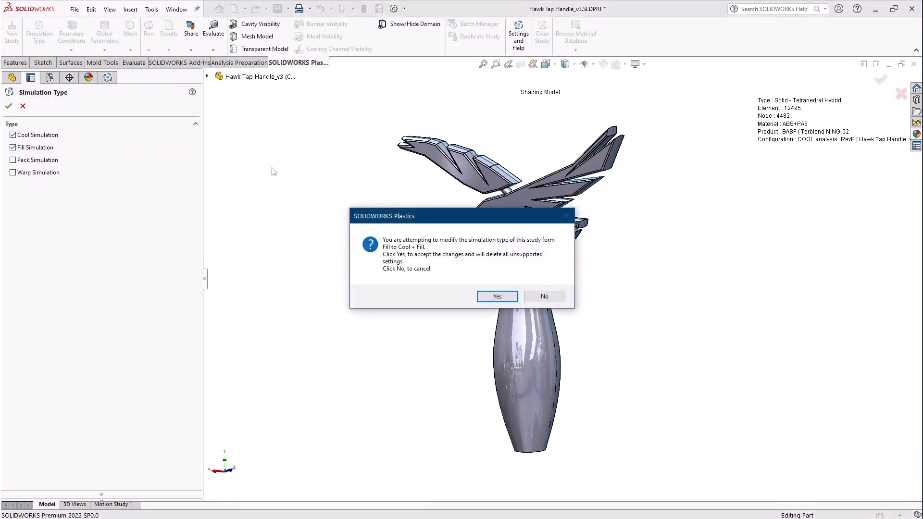
left_click(505, 297)
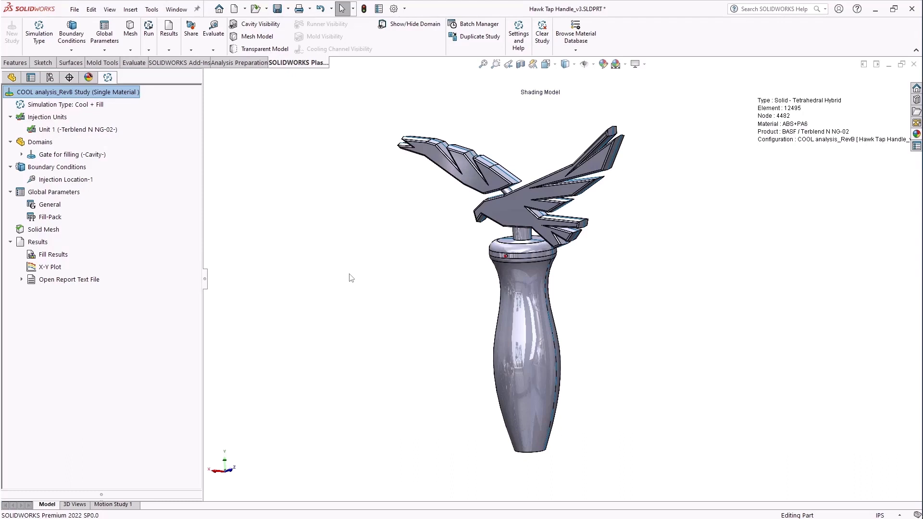
Show the Core water line sketch and the Cavity water line sketch in the model.
left_click(12, 77)
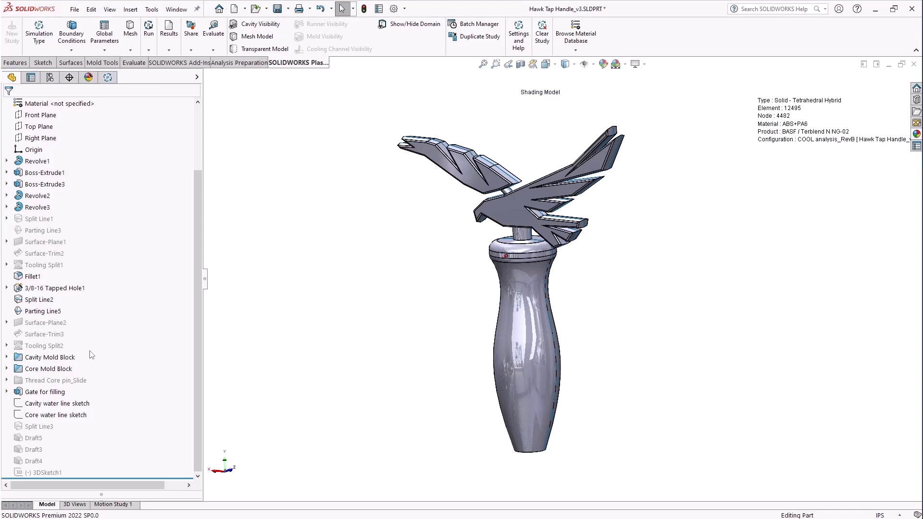
left_click(80, 415)
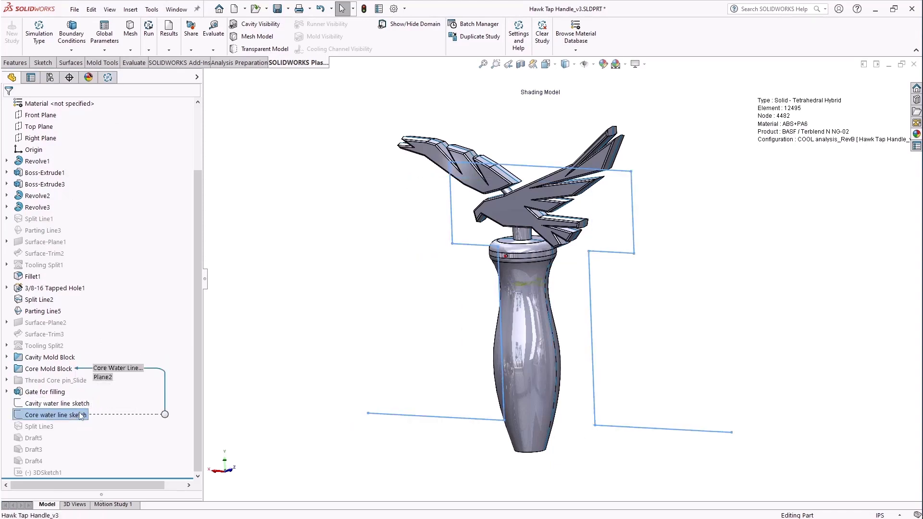
right_click(80, 415)
left_click(52, 404)
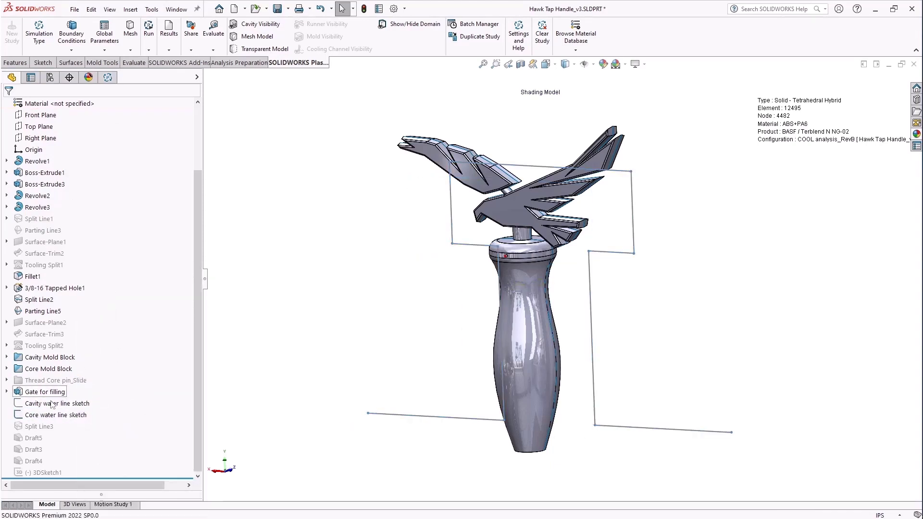
right_click(52, 404)
left_click(58, 293)
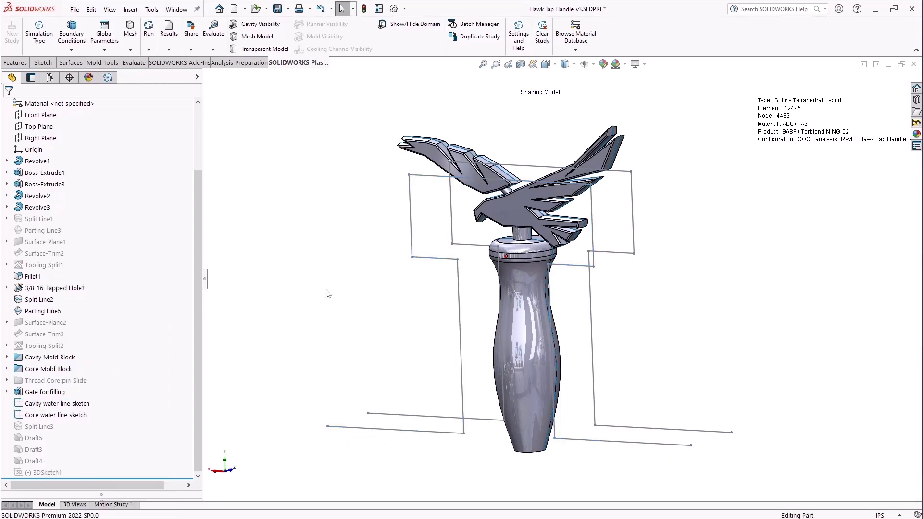
Add cooling channel domains along the cavity and core water line sketches, using General channel parameters with both diameters at 10.
left_click(107, 77)
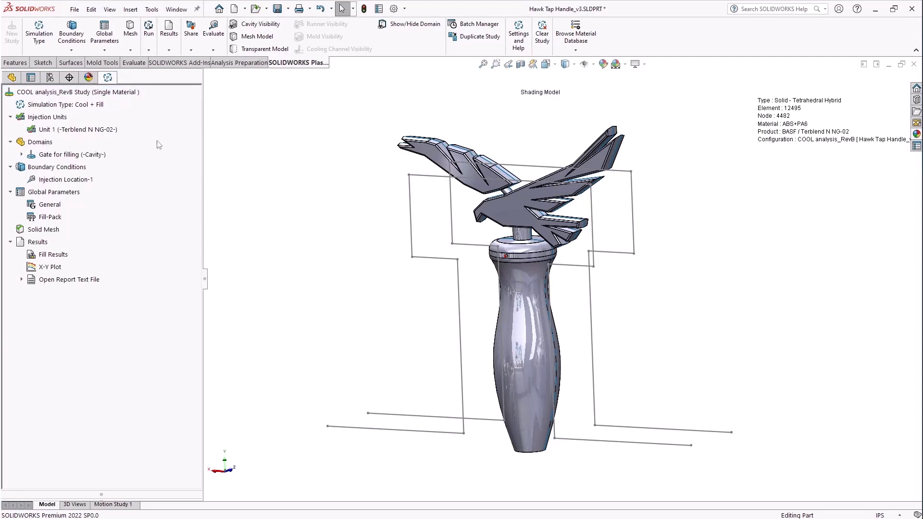
right_click(50, 142)
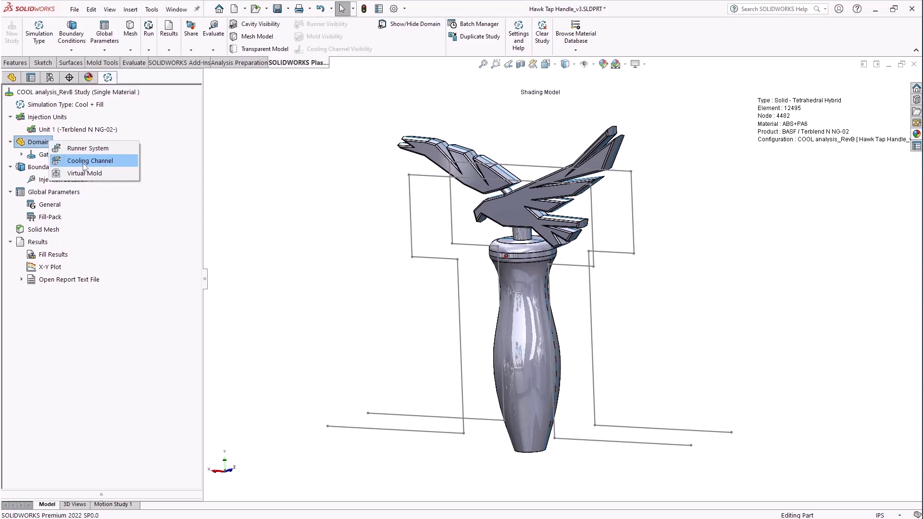
left_click(115, 163)
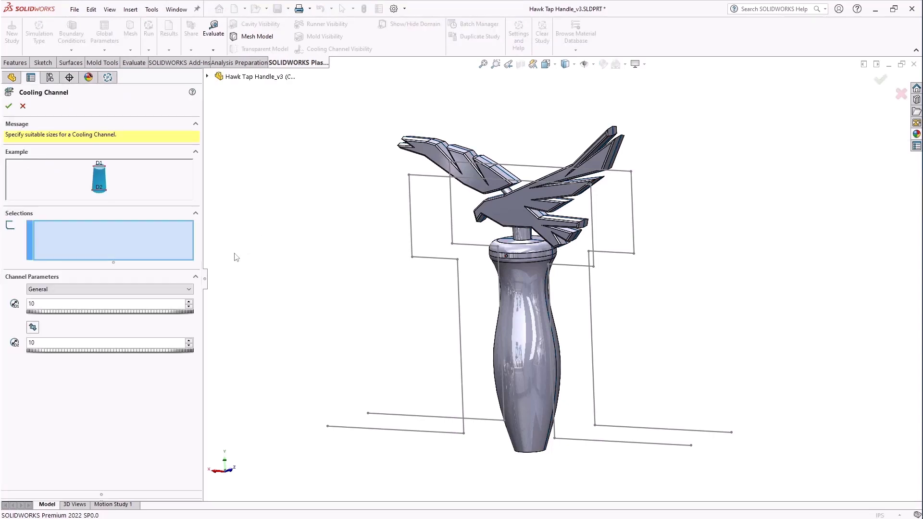
left_click(207, 76)
scroll(214, 476, "down", 1)
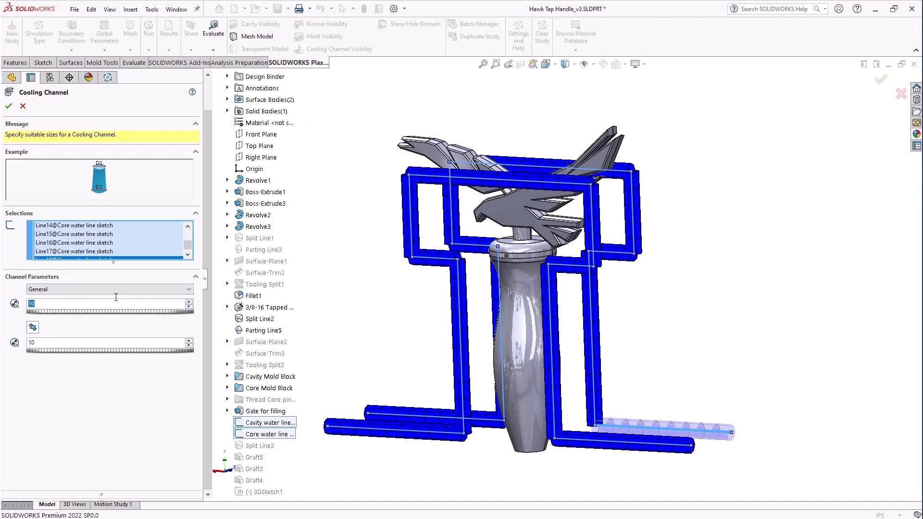
left_click(9, 106)
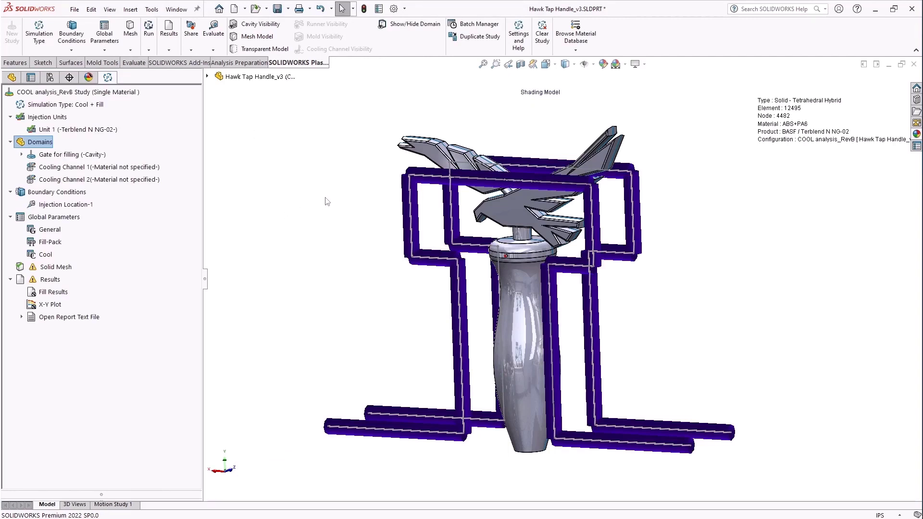
Add a virtual mold positioned by Bounding Box with +X 209.55, +Y 167.95 and +Z 49.756 mm.
right_click(34, 141)
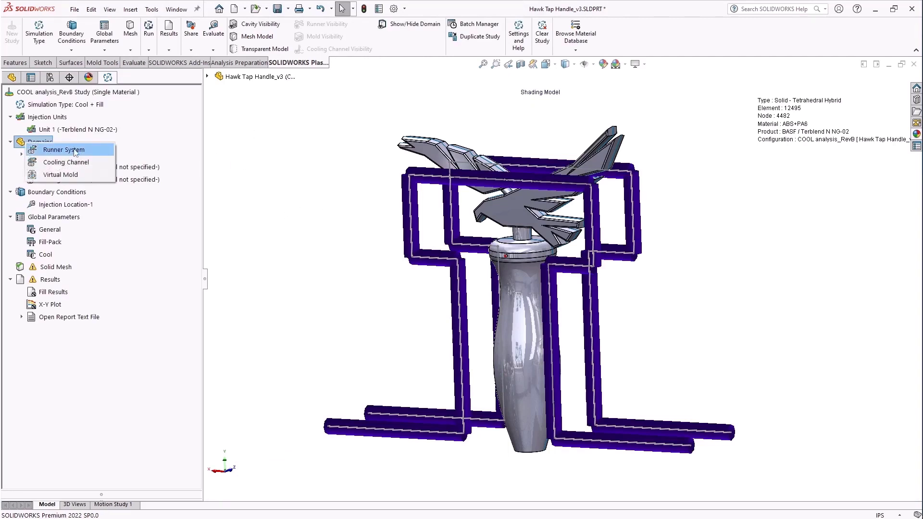
left_click(68, 177)
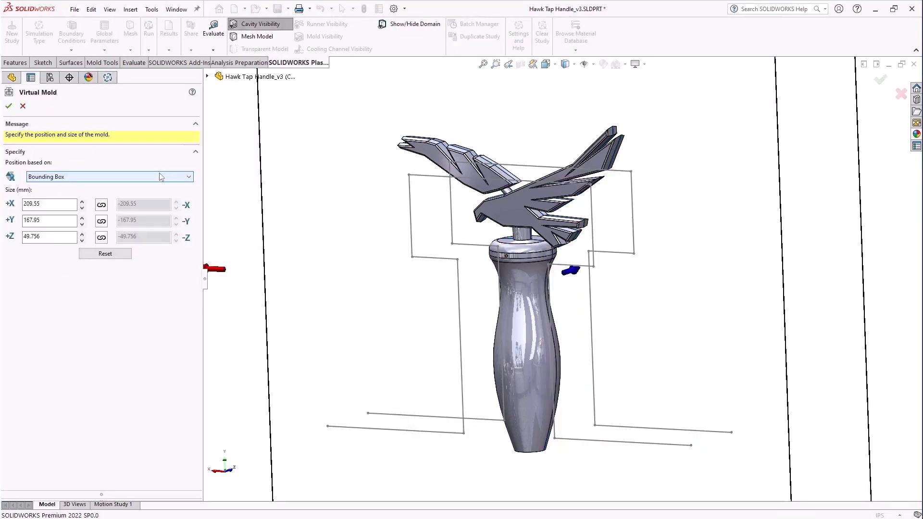
key("f")
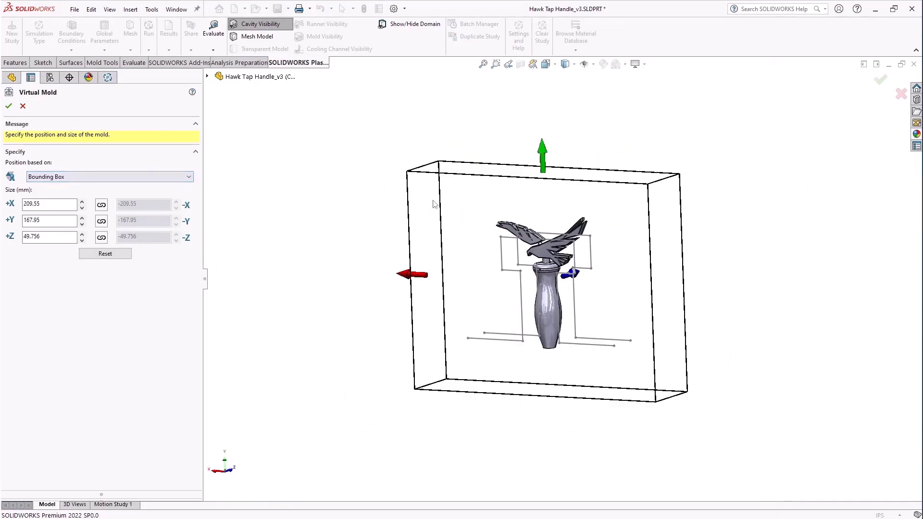
middle_click_drag(433, 203, 485, 178)
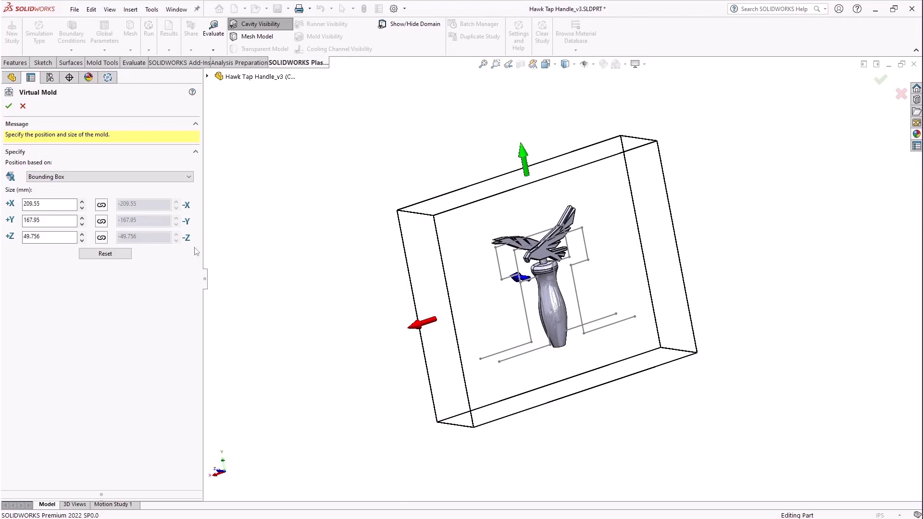
key("Return")
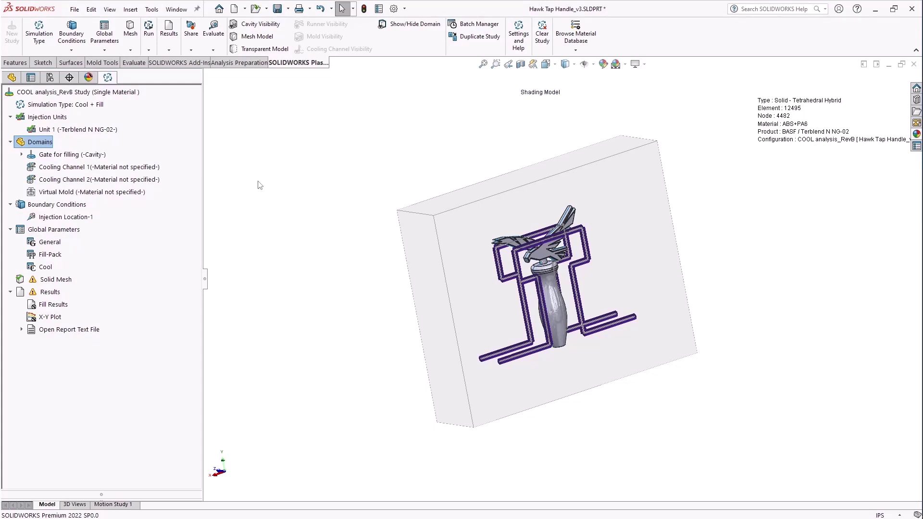
Assign the coolant Ethylene Glycol 10% - Water 90% to both cooling channels.
right_click(70, 166)
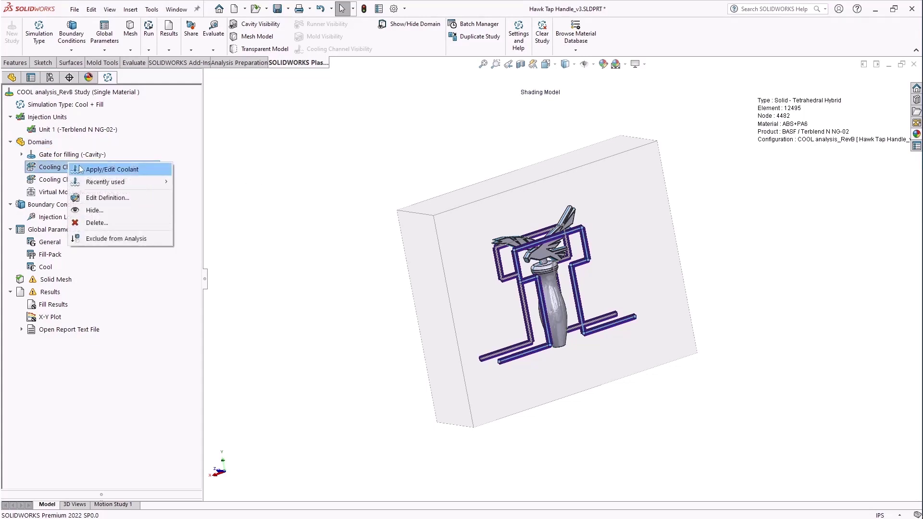
left_click(66, 180, "ctrl")
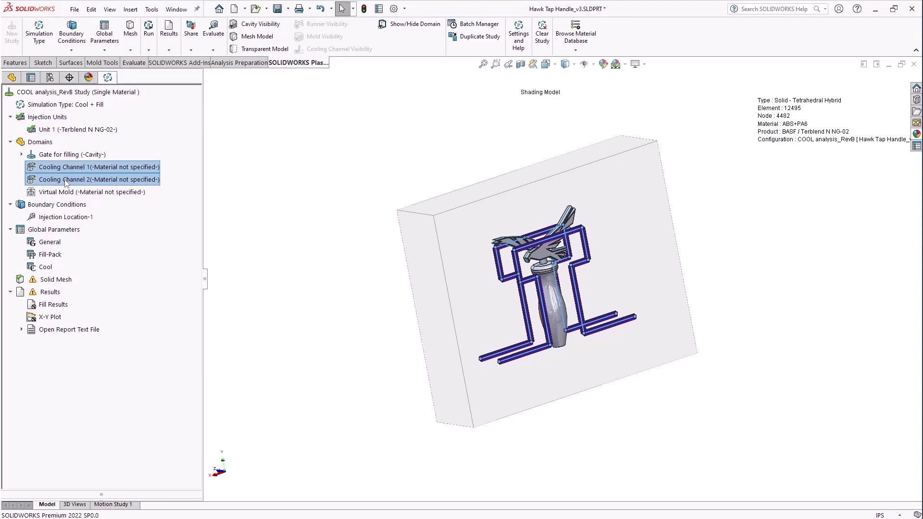
right_click(67, 181)
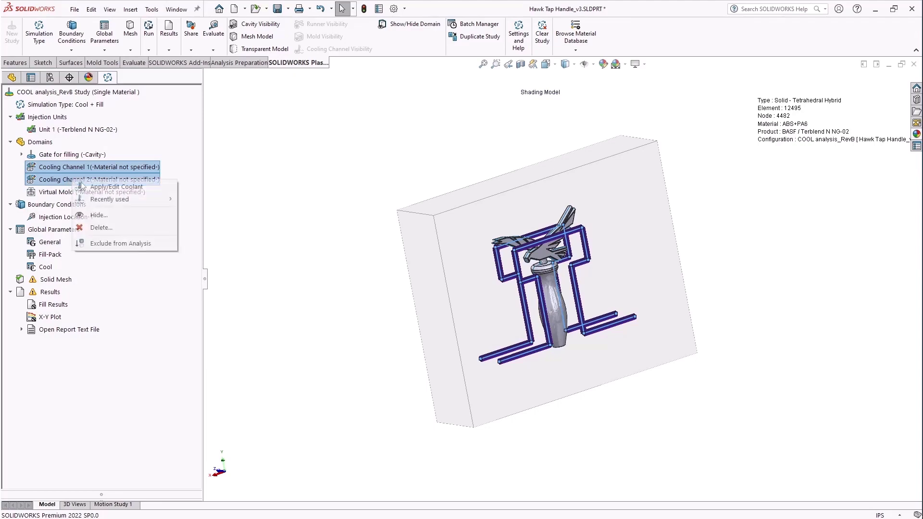
left_click(135, 187)
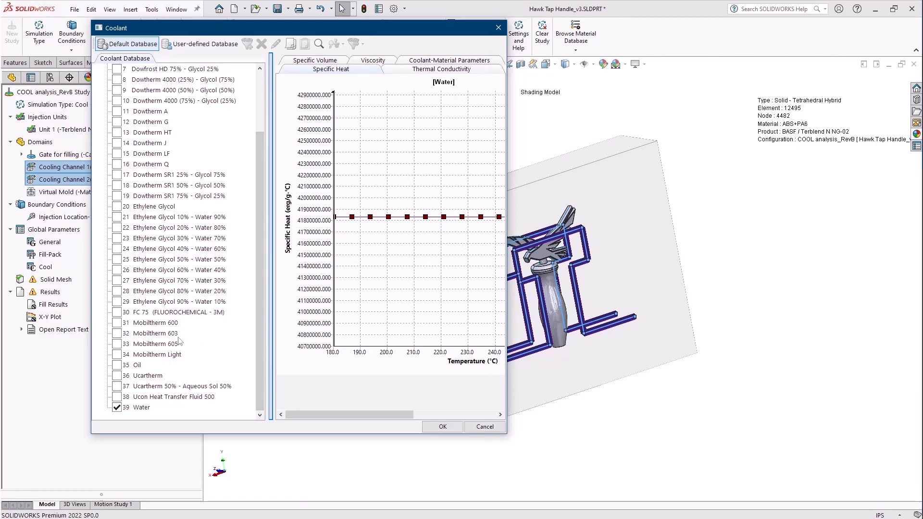
left_click(183, 218)
left_click(443, 426)
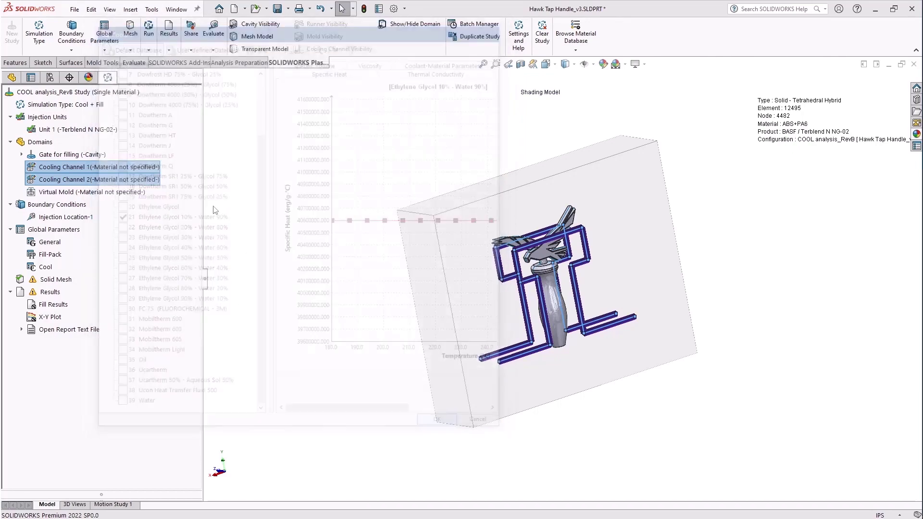
Assign the mold material Steel - 420SS to the virtual mold.
left_click(123, 194)
right_click(82, 194)
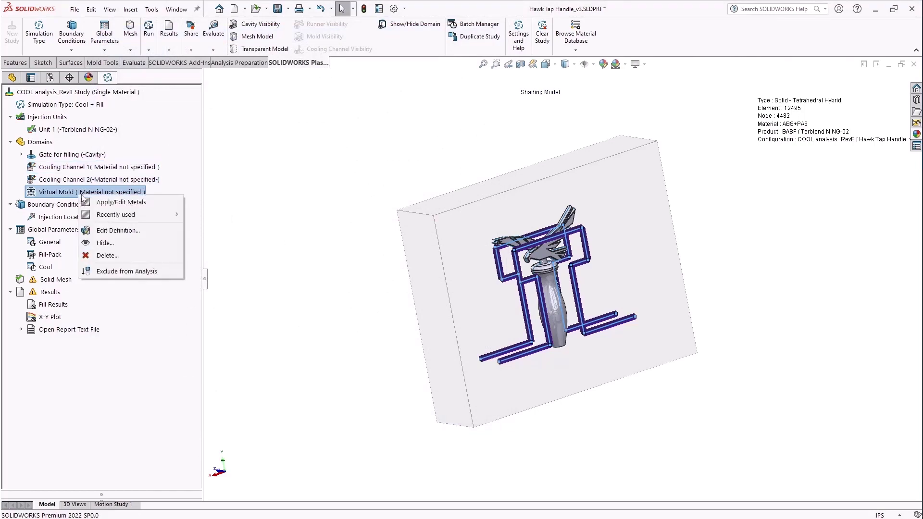
left_click(102, 203)
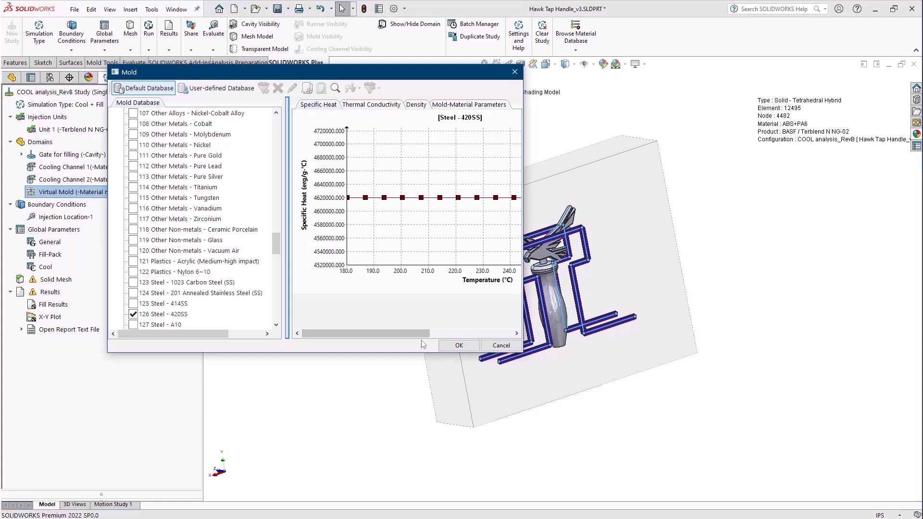
left_click(458, 345)
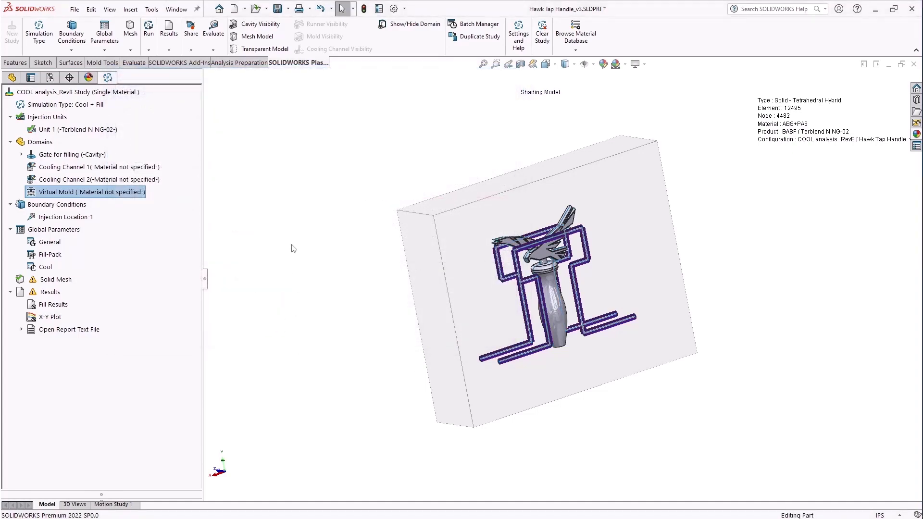
Add a coolant input with inlet Point18 and outlet Point2 of the cavity water line sketch, flow rate 200 cc/s and temperature 30.
middle_click_drag(586, 322, 608, 252)
scroll(592, 289, "down", 3)
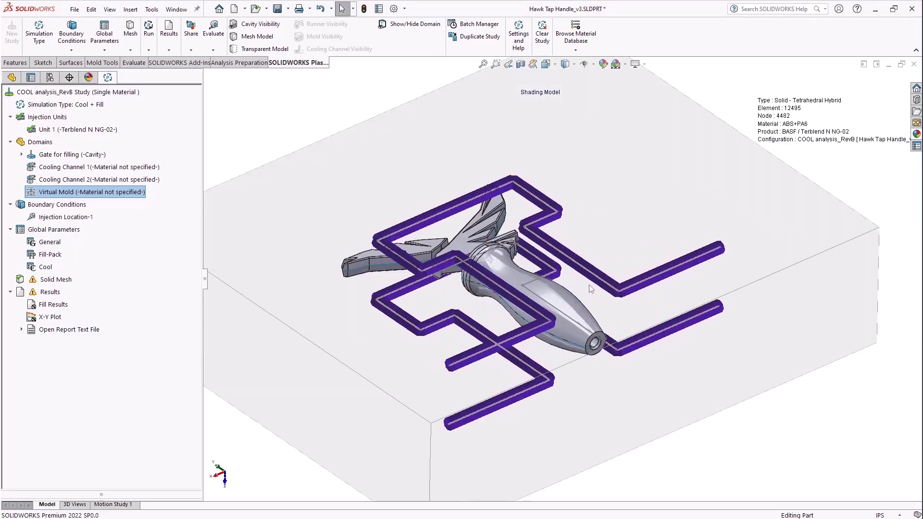
right_click(73, 204)
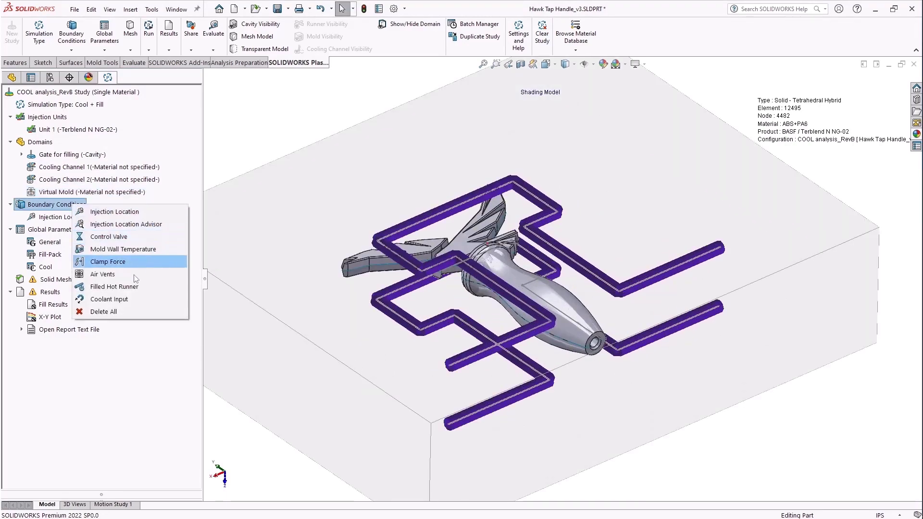
left_click(109, 299)
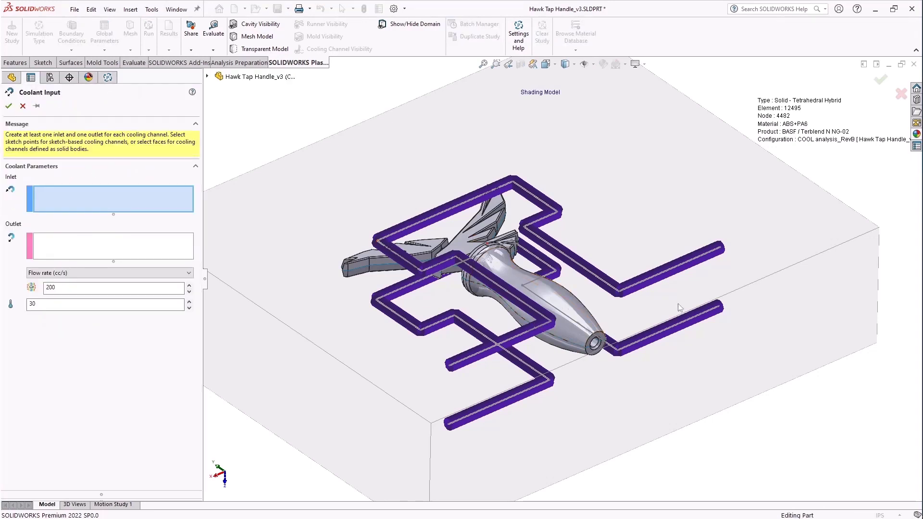
left_click(722, 251)
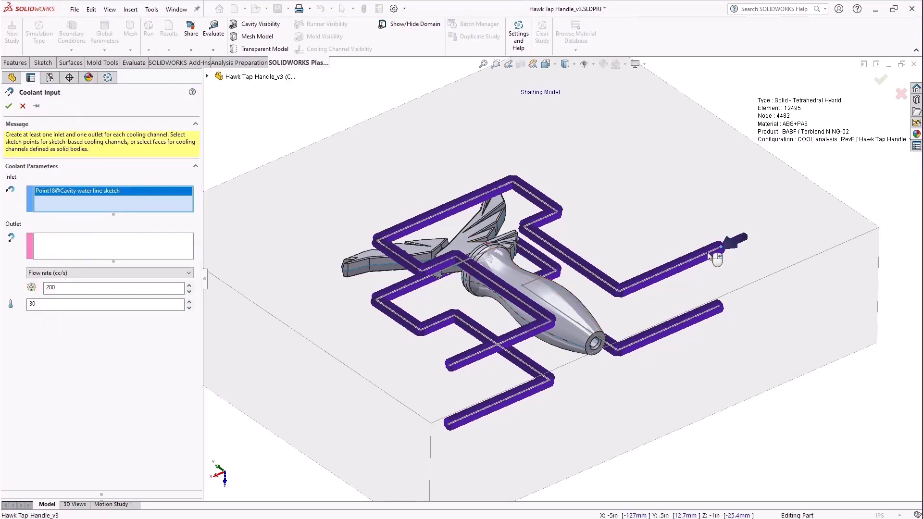
left_click(136, 253)
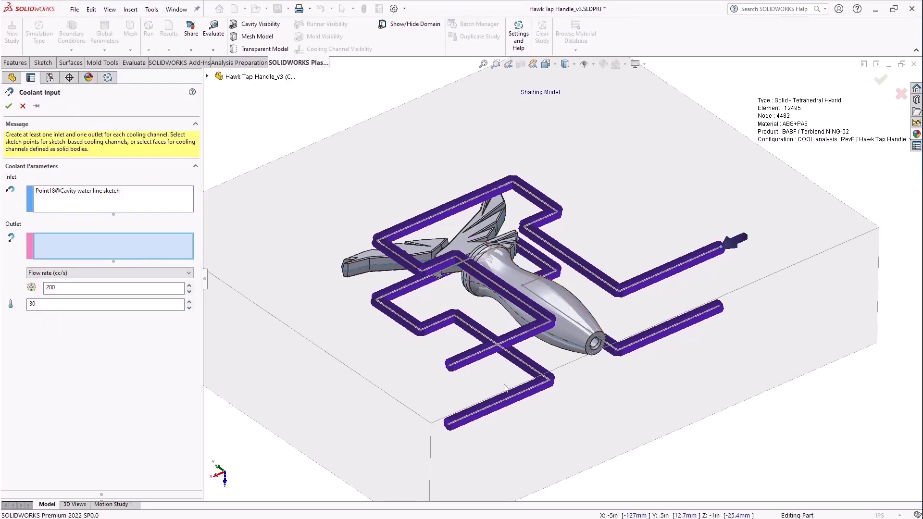
left_click(449, 367)
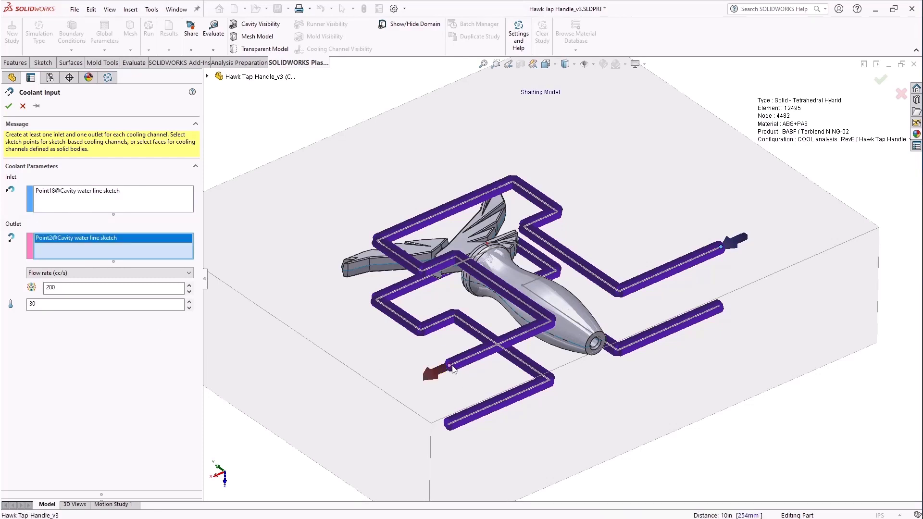
left_click(68, 303)
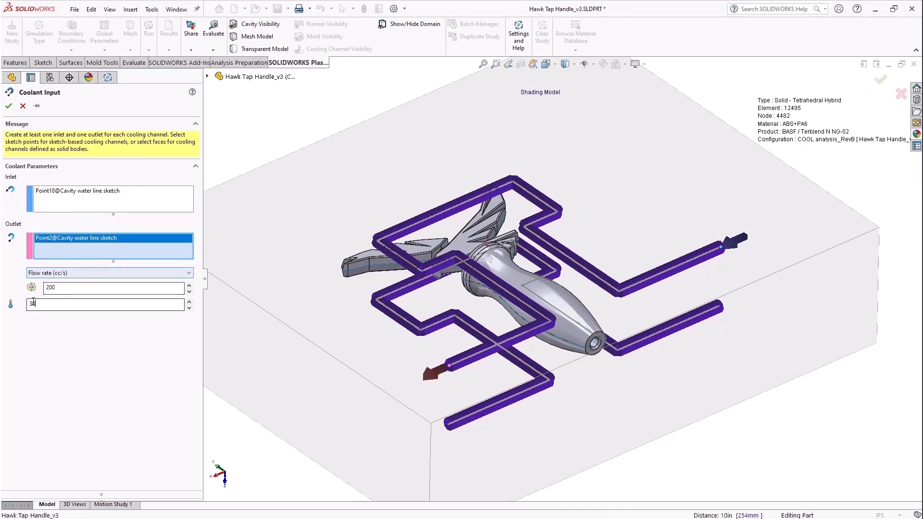
left_click(9, 106)
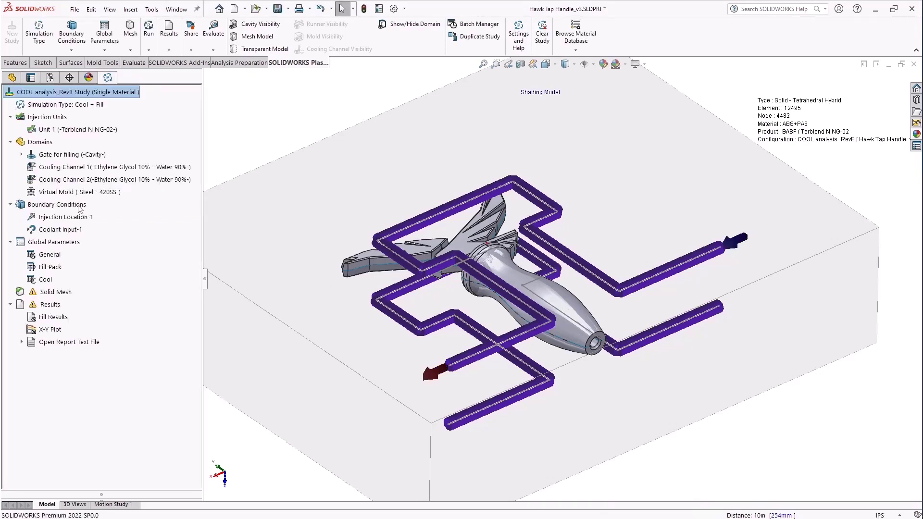
right_click(80, 206)
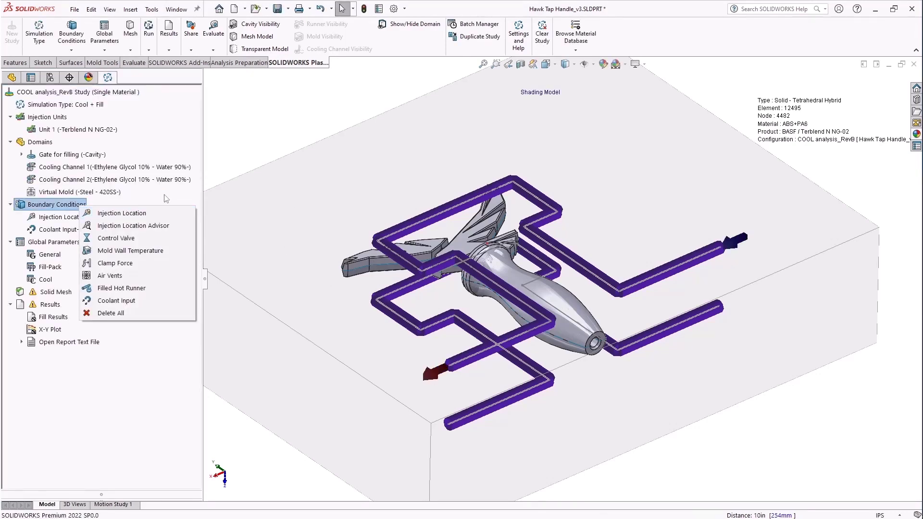
key("Escape")
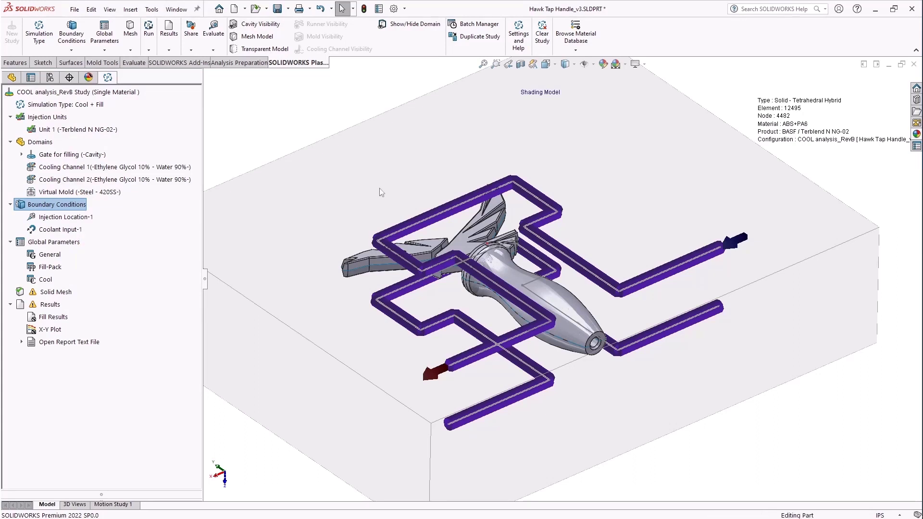
left_click(46, 281)
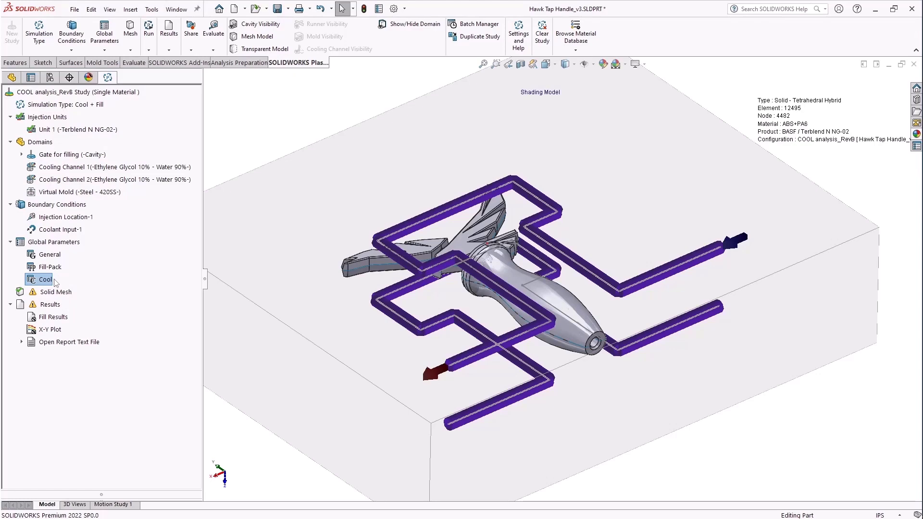
Activate the COOL analysis configuration of the tap handle and bring up its injection molding study.
left_click(50, 77)
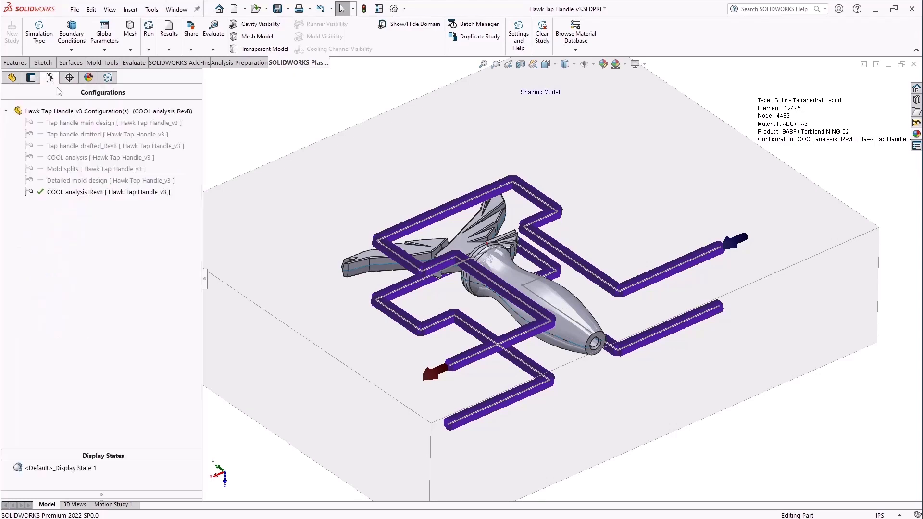
right_click(94, 162)
left_click(154, 163)
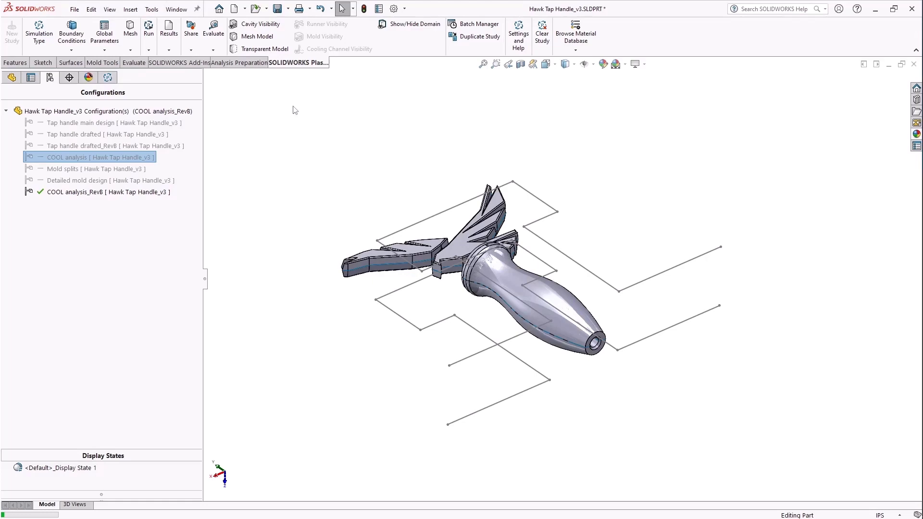
left_click(108, 76)
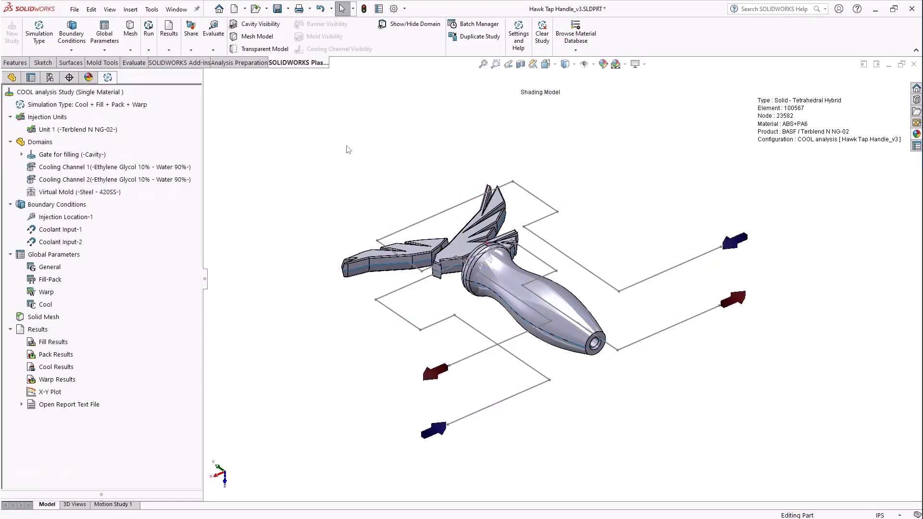
Open the Cool results and display Part Cooling Time with the color scale maximum set to 180.
right_click(69, 368)
key("Return")
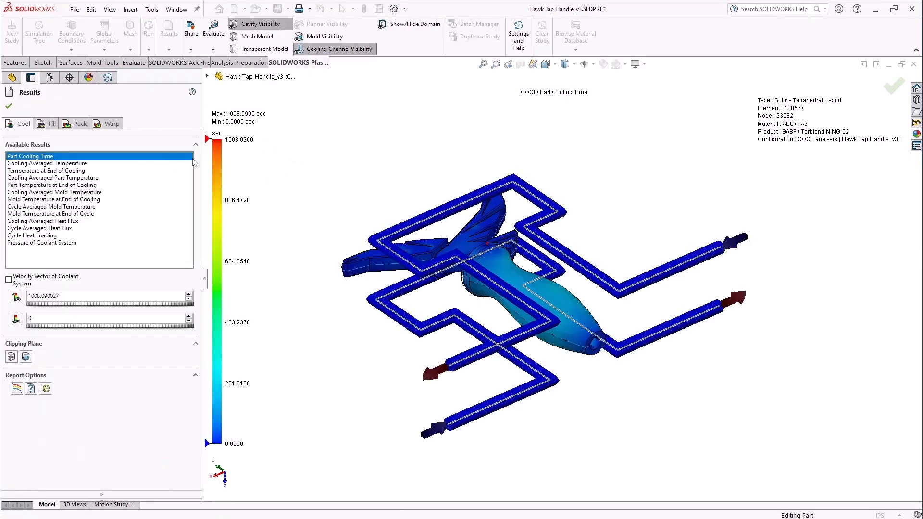
left_click_drag(58, 296, 3, 299)
type("180")
key("Return")
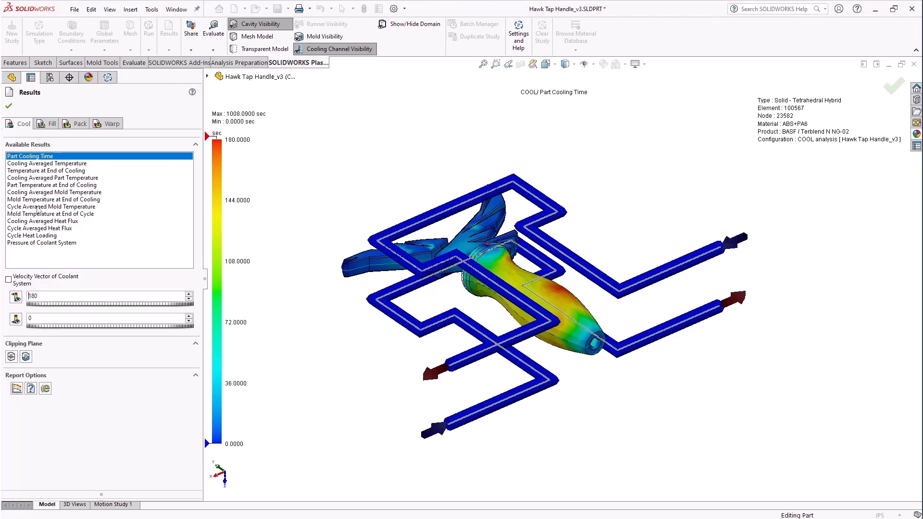
Display the Cycle Averaged Mold Temperature with the color scale maximum set to 30 and examine the handle and cooling lines.
left_click(39, 207)
double_click(40, 296)
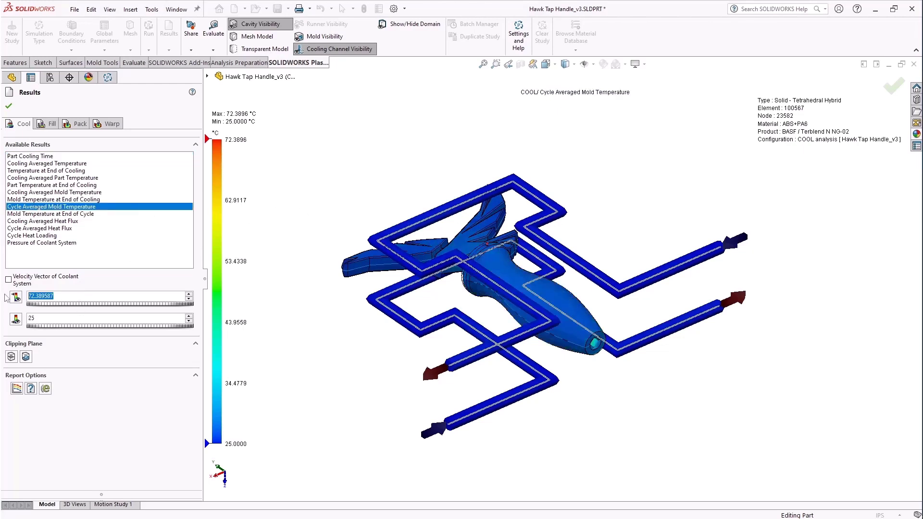
type("30")
key("Return")
middle_click_drag(484, 303, 433, 289)
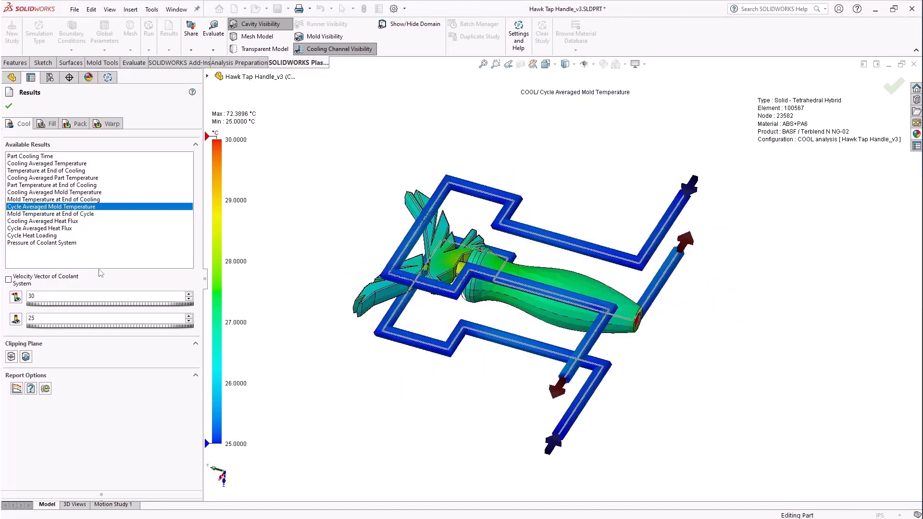
Show the velocity vectors of the coolant system and switch to the PowerPoint slide show.
left_click(29, 280)
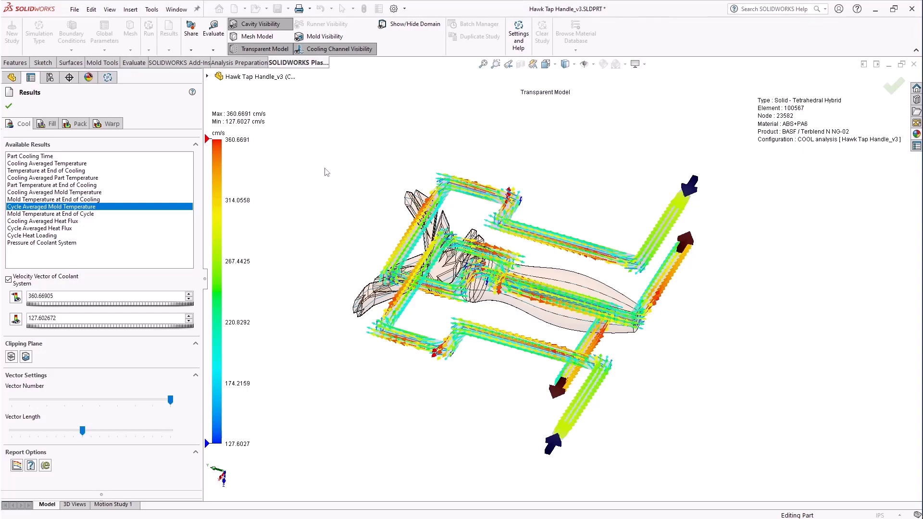
key("alt+Tab")
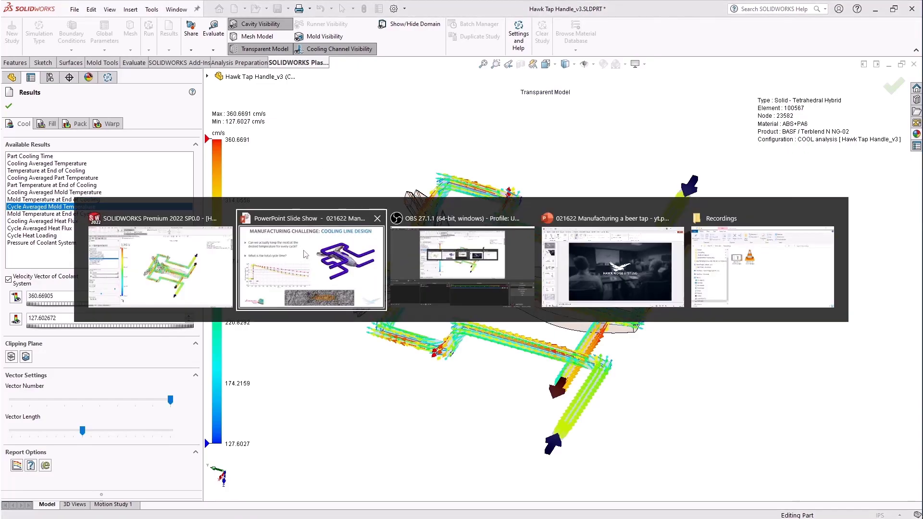